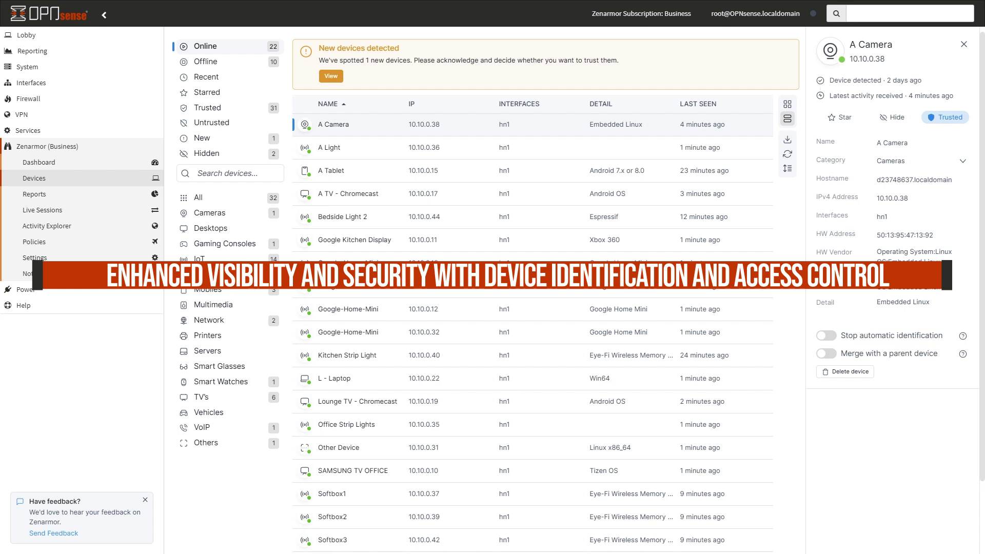
- Inspect the details of the A Light, A TV - Chromecast and Lounge TV - Chromecast devices
click(344, 150)
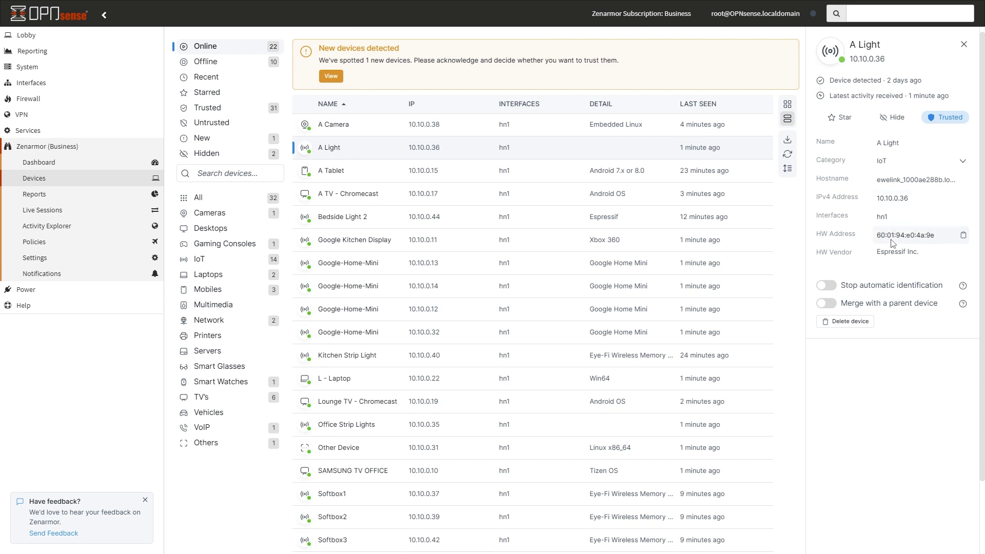
click(348, 194)
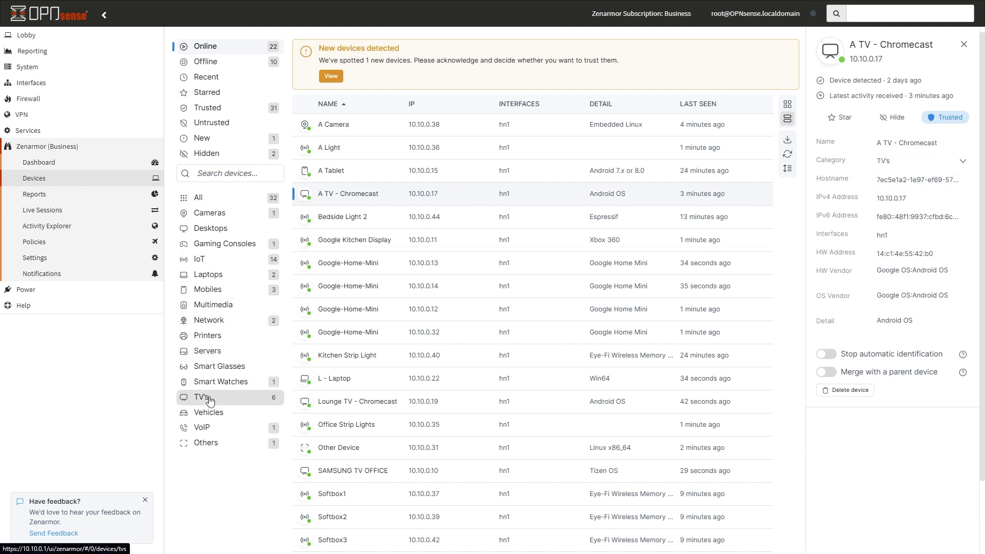
scroll(552, 402, down, 2)
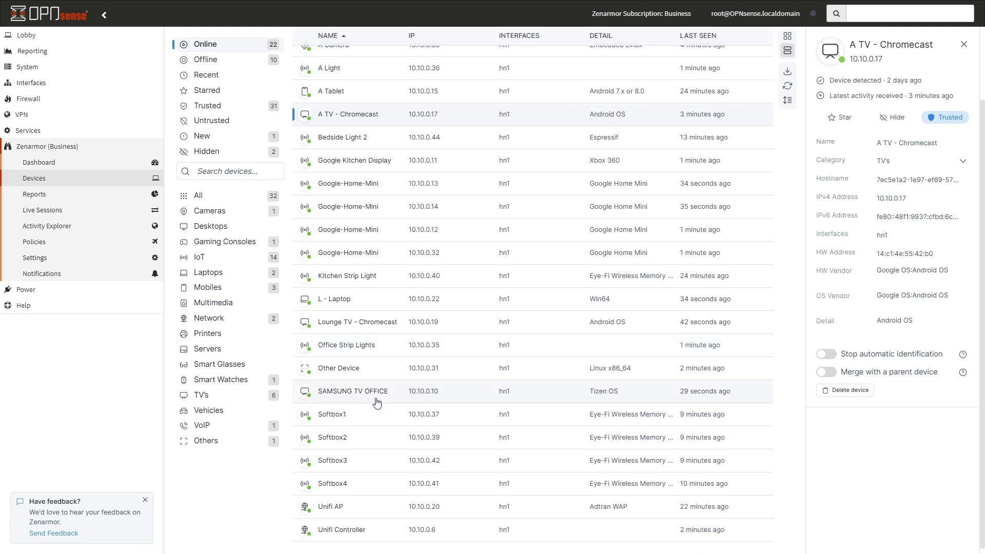
click(359, 325)
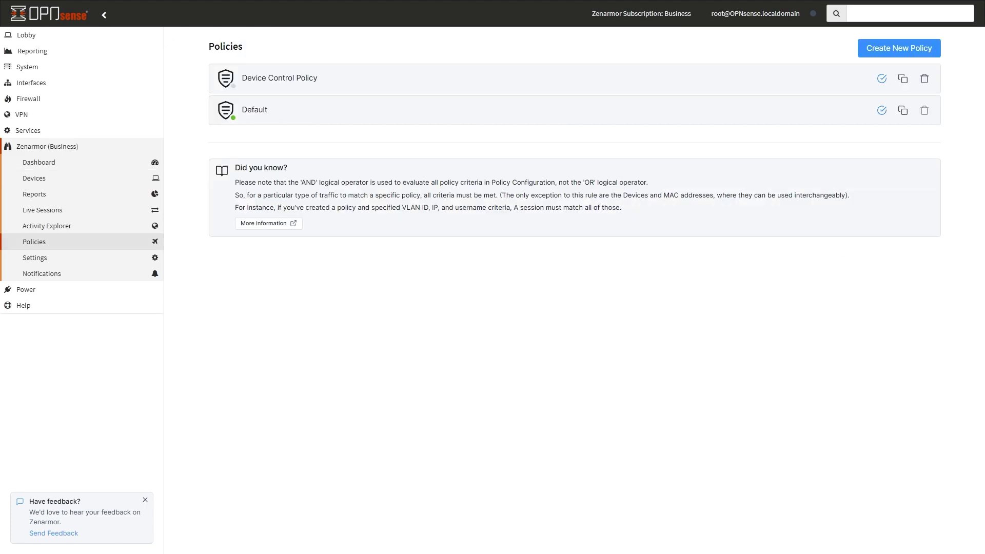
- Add the Desktops and Network device categories to the Device Control Policy
click(295, 81)
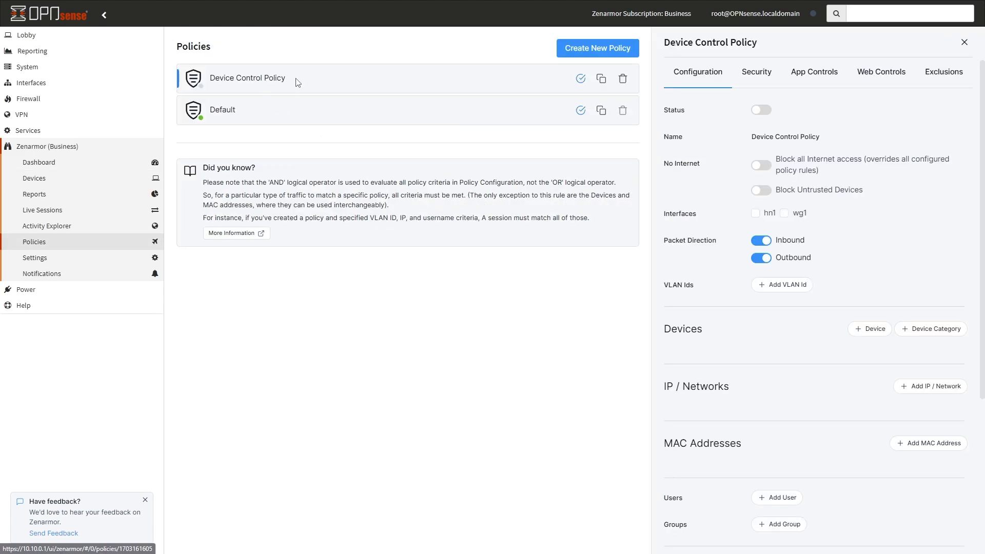
click(949, 330)
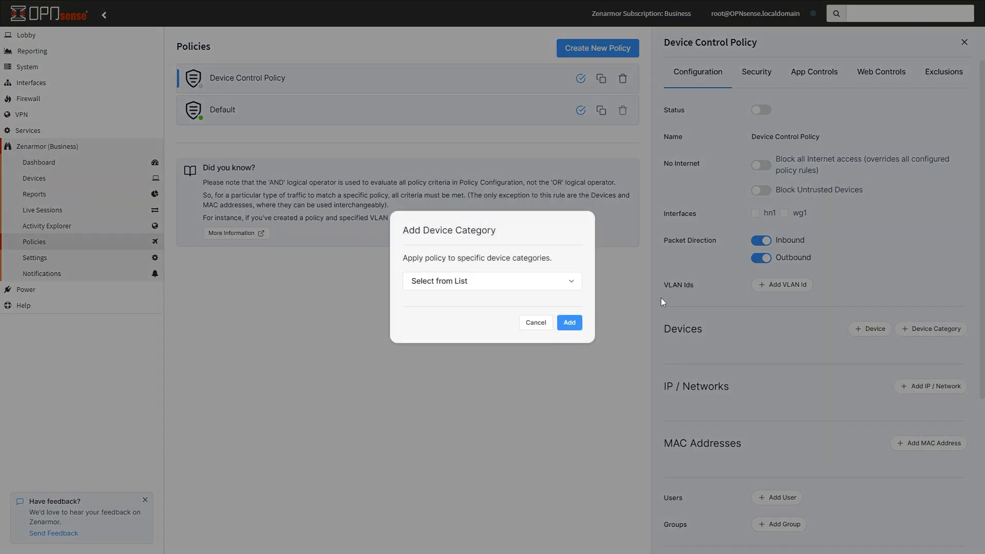
click(549, 280)
scroll(469, 404, down, 3)
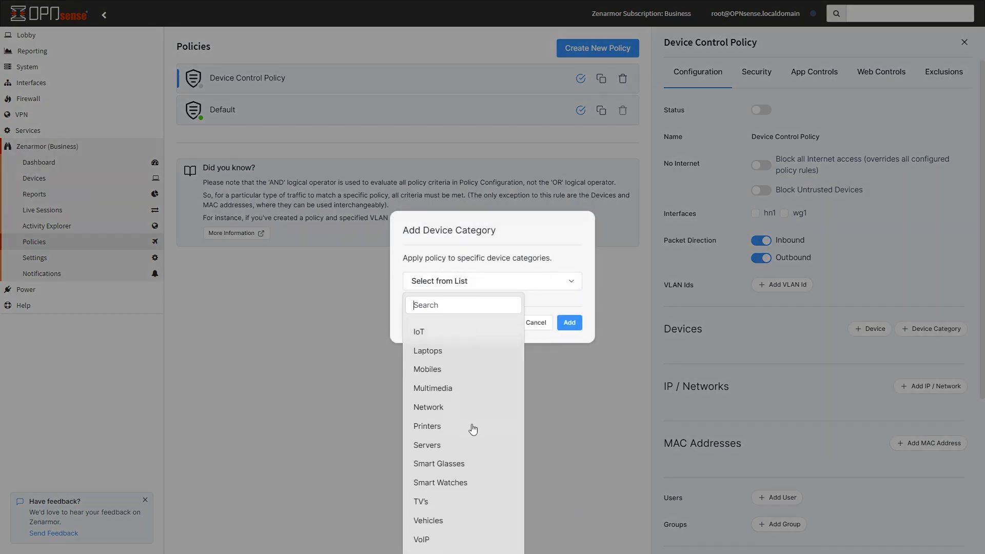
scroll(473, 432, up, 3)
click(435, 349)
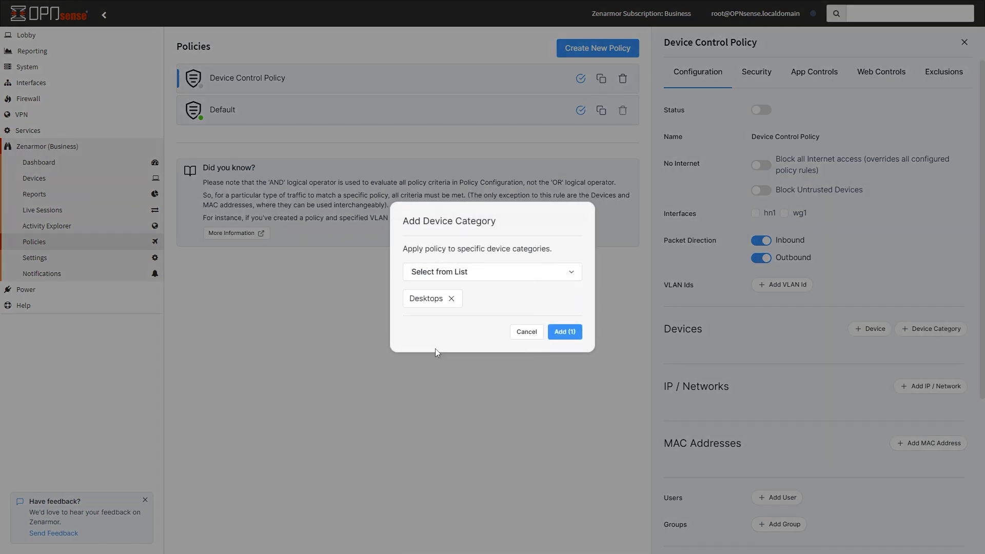
click(544, 274)
click(439, 426)
click(574, 333)
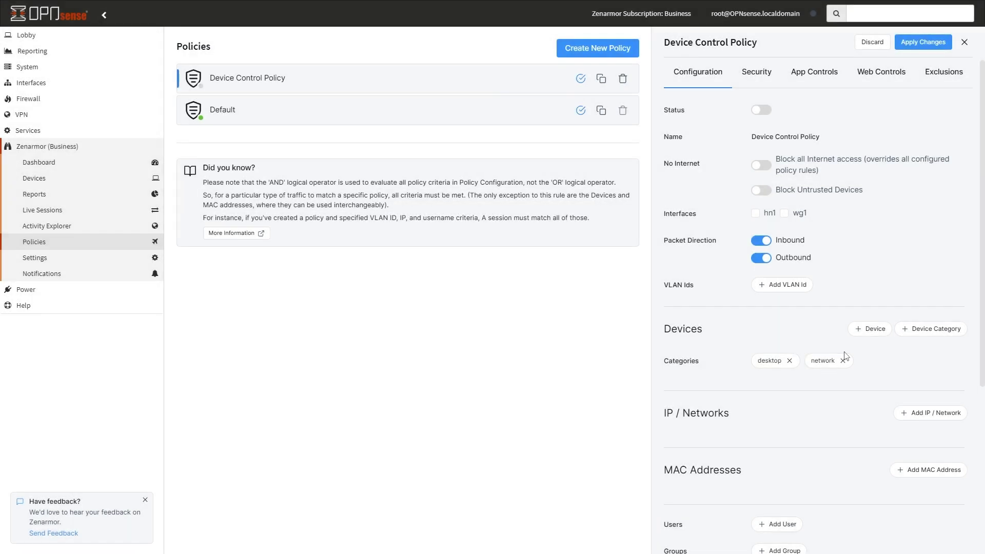
- Turn Block Untrusted Devices on and then back off, and review the policy page
click(760, 190)
click(760, 190)
scroll(815, 399, down, 1)
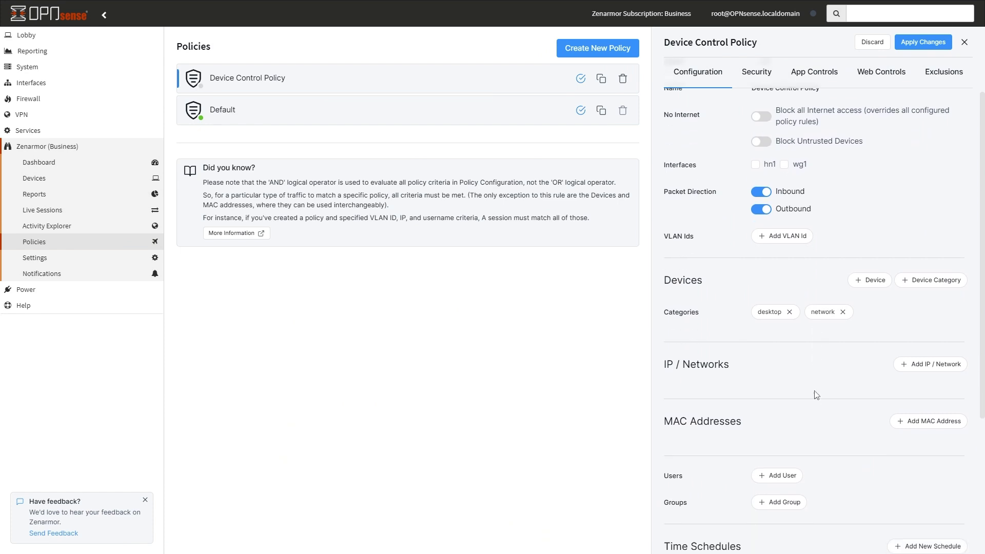
scroll(815, 399, down, 4)
scroll(790, 259, up, 3)
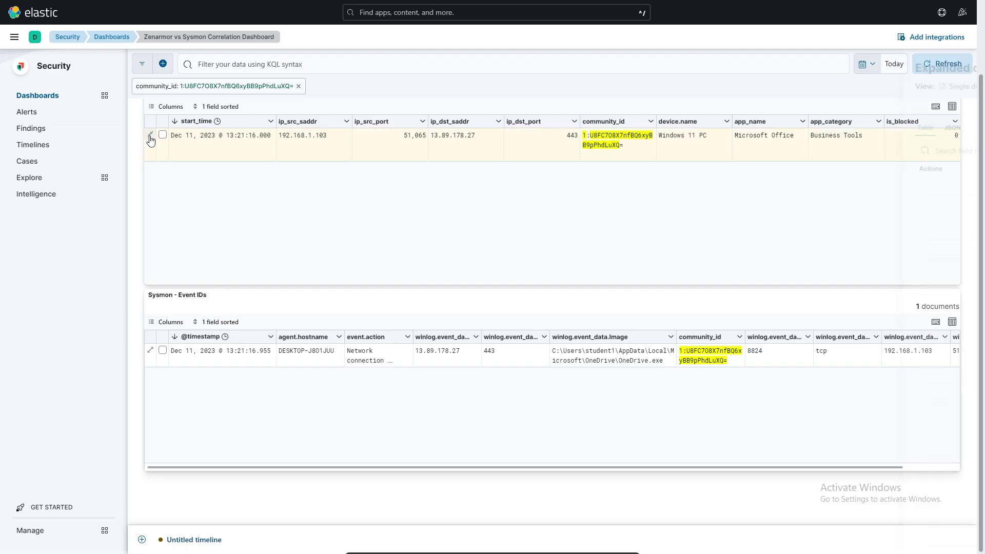
- Expand the matching Zenarmor connection record in the Elastic correlation dashboard
click(149, 136)
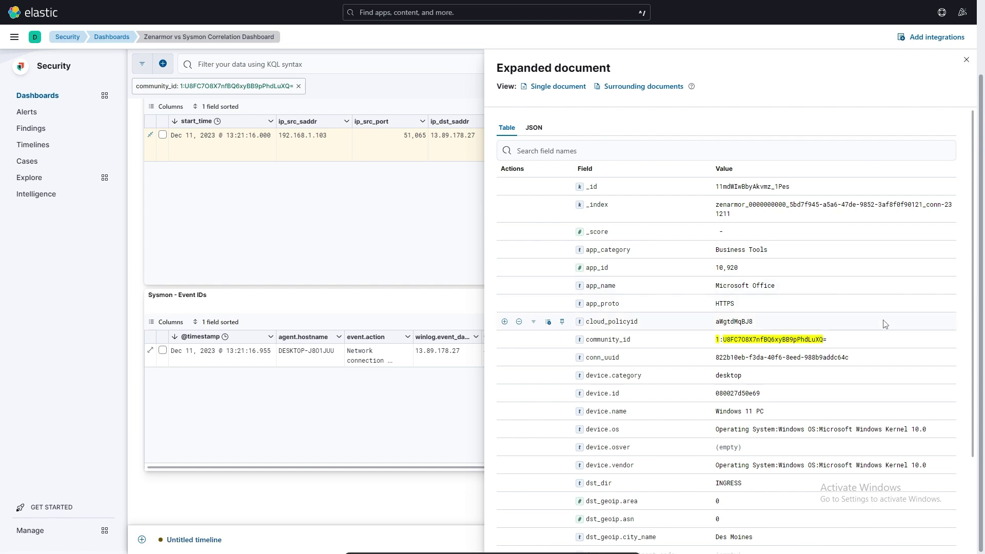
- Scroll the record's field table and show its second page of fields
scroll(883, 313, down, 2)
scroll(882, 324, down, 1)
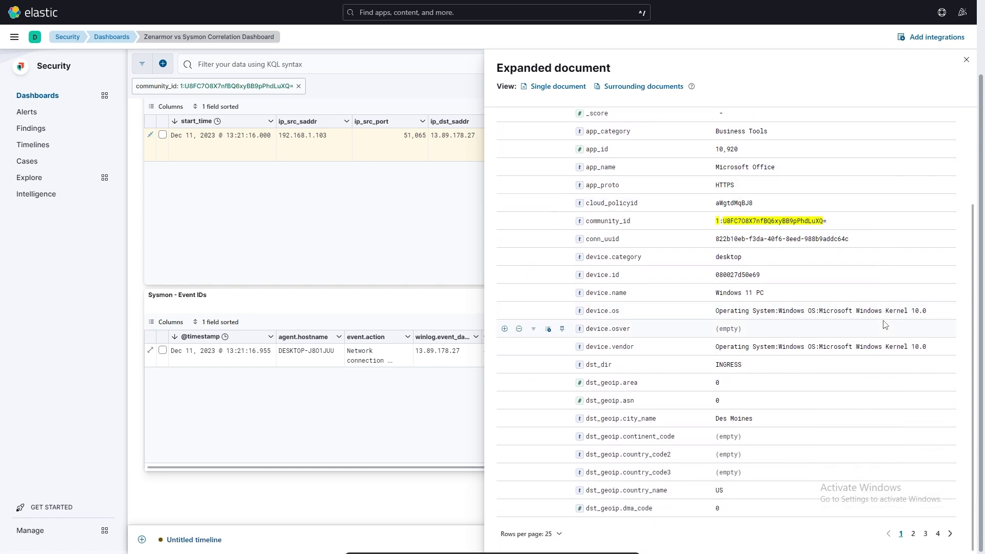
click(913, 534)
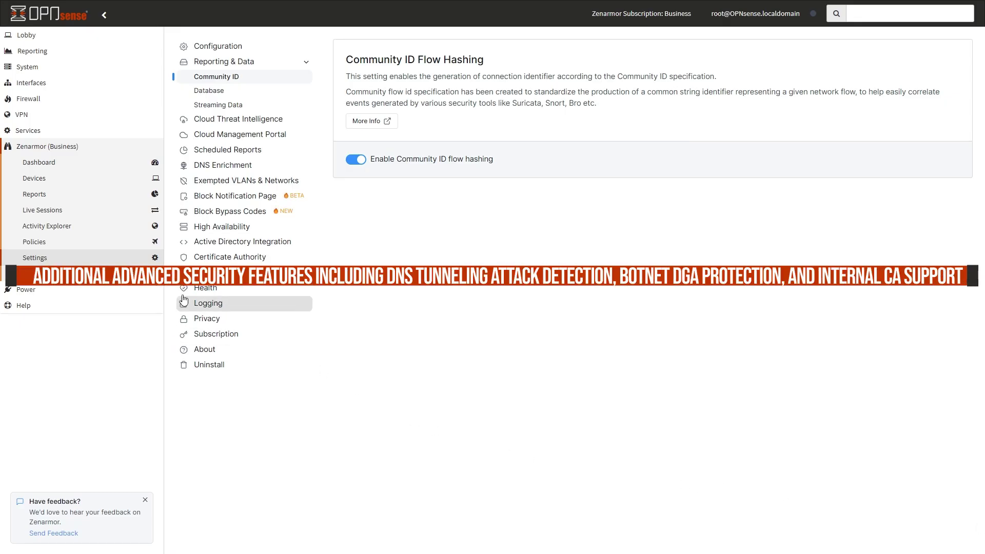
- Review the Default policy's Advanced Security categories, then return to the Dashboard
click(45, 244)
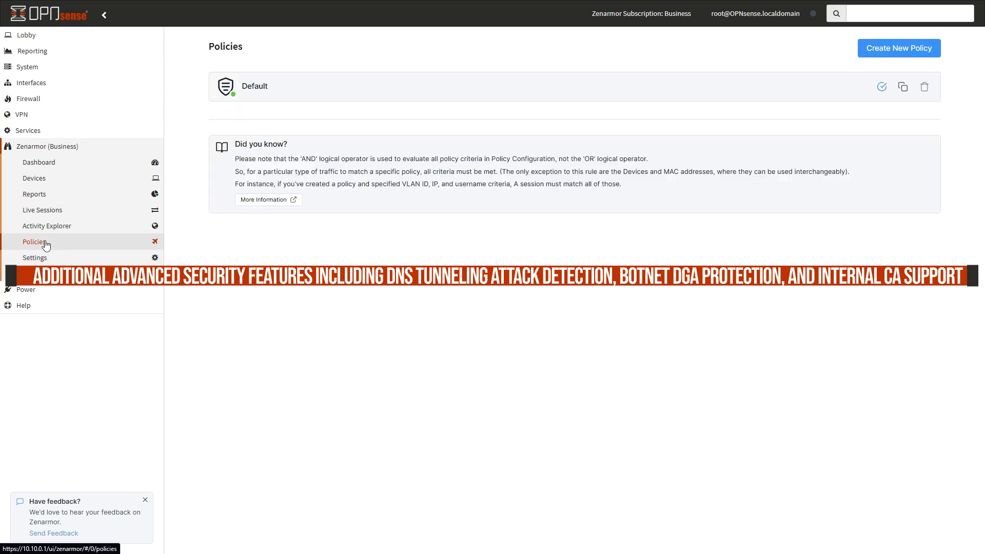
click(251, 91)
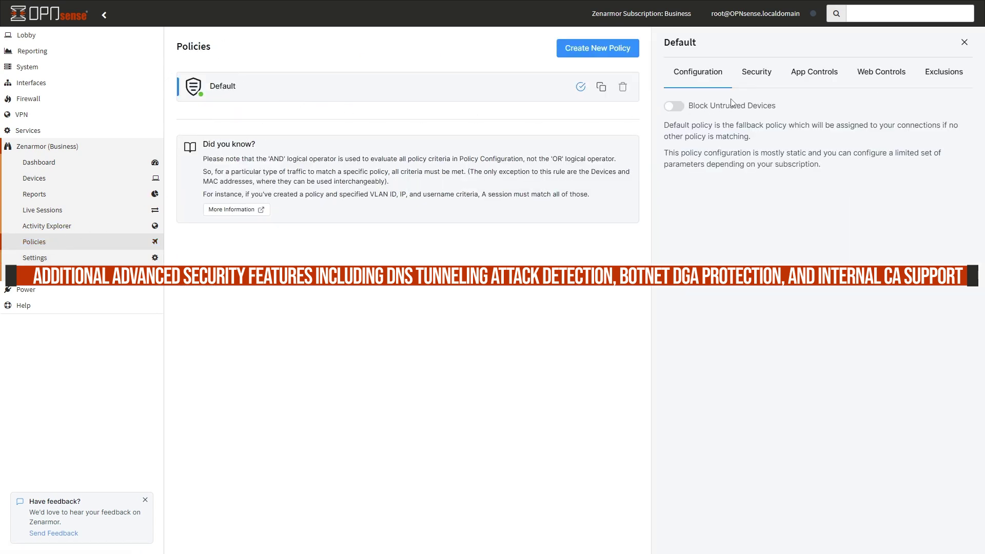
click(756, 72)
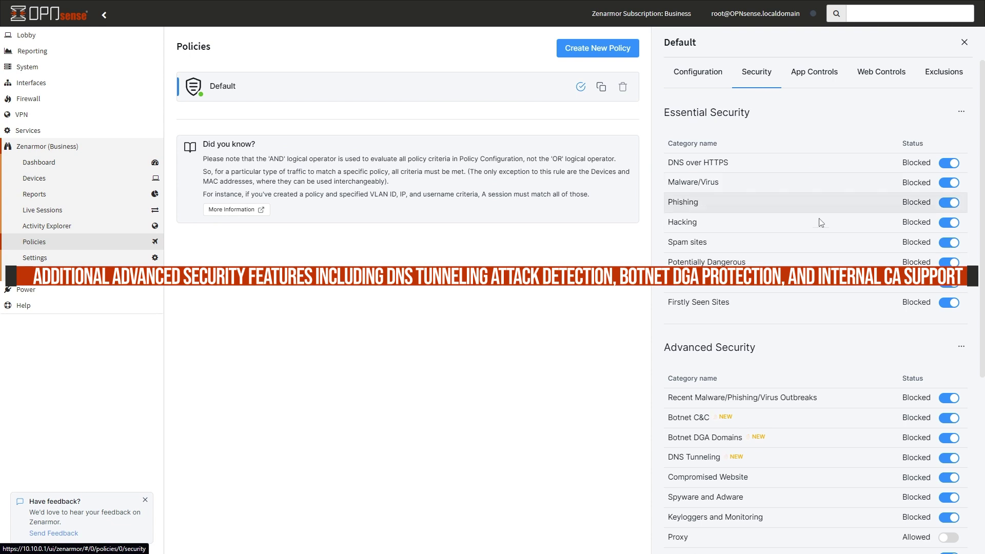
scroll(822, 279, down, 3)
scroll(824, 288, down, 1)
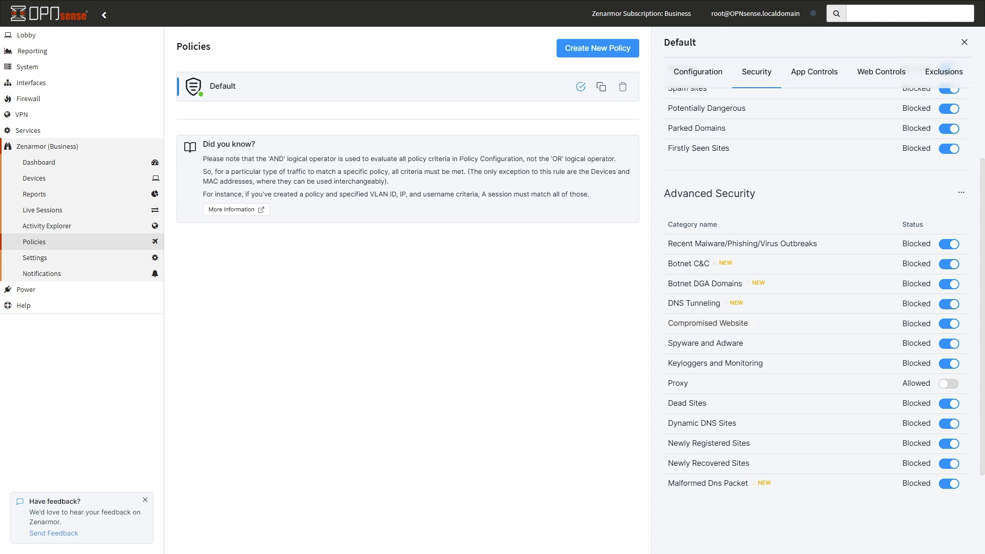
click(38, 162)
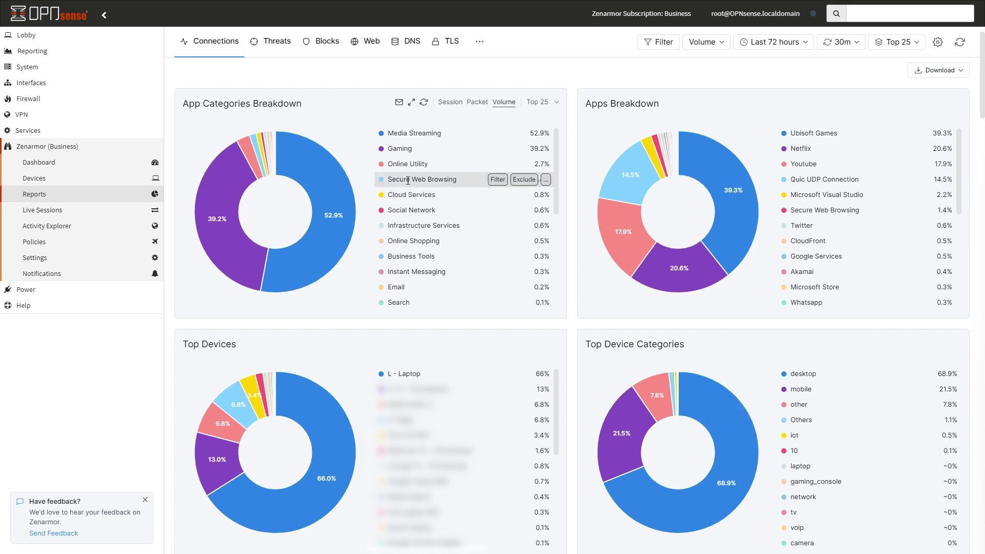
- Show live sessions for the Gaming app category from its actions menu
mouse_move(405, 155)
click(545, 149)
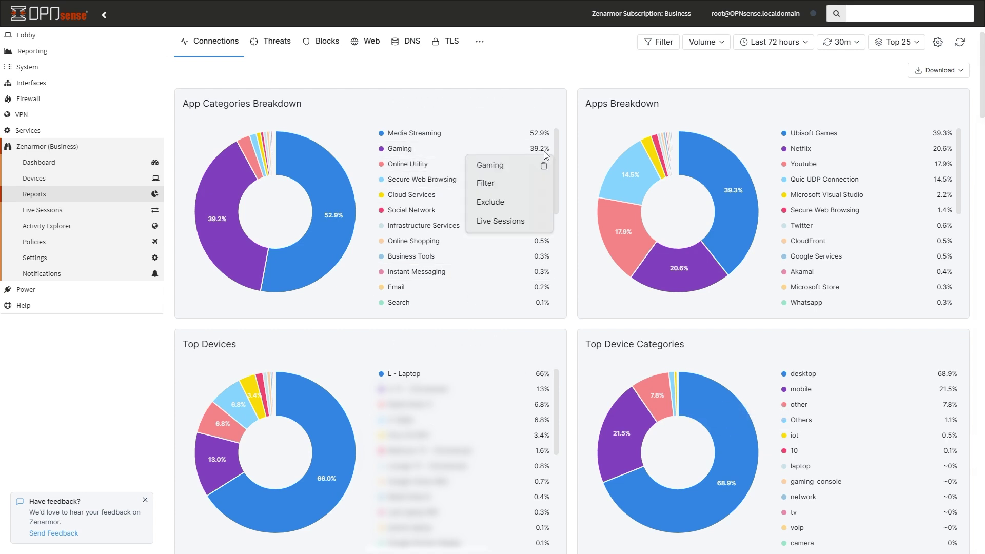
click(509, 228)
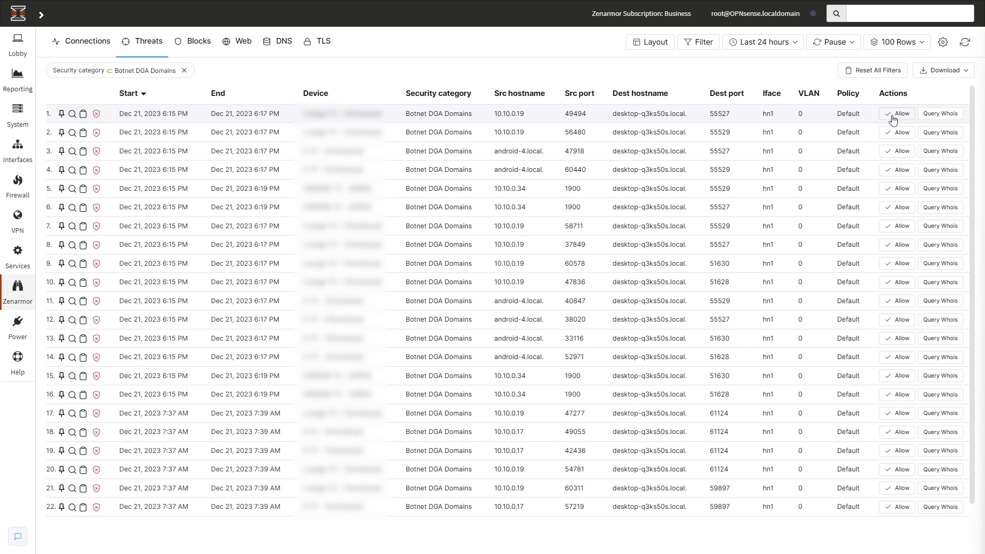
- Allow the whole Botnet DGA Domains security category for the first threat entry
click(893, 116)
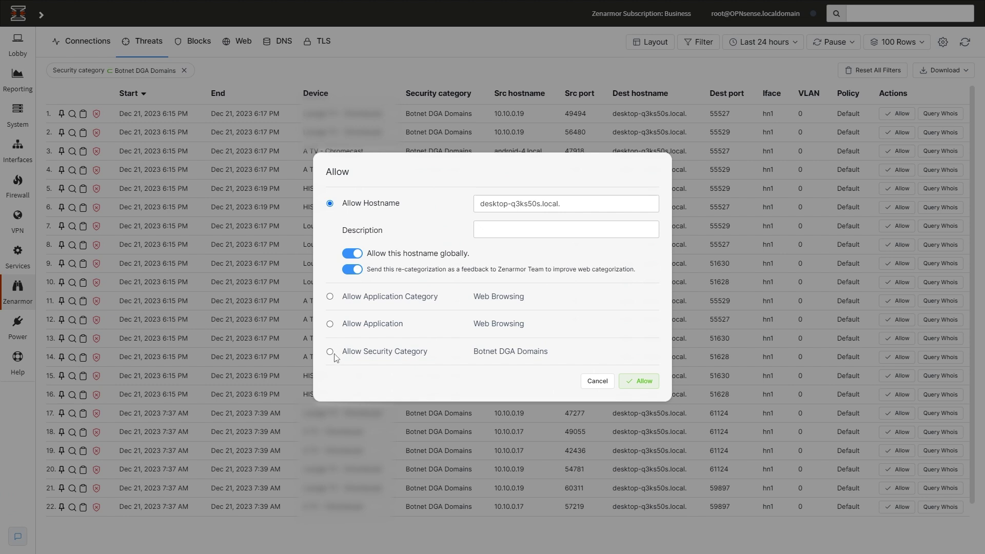
click(369, 355)
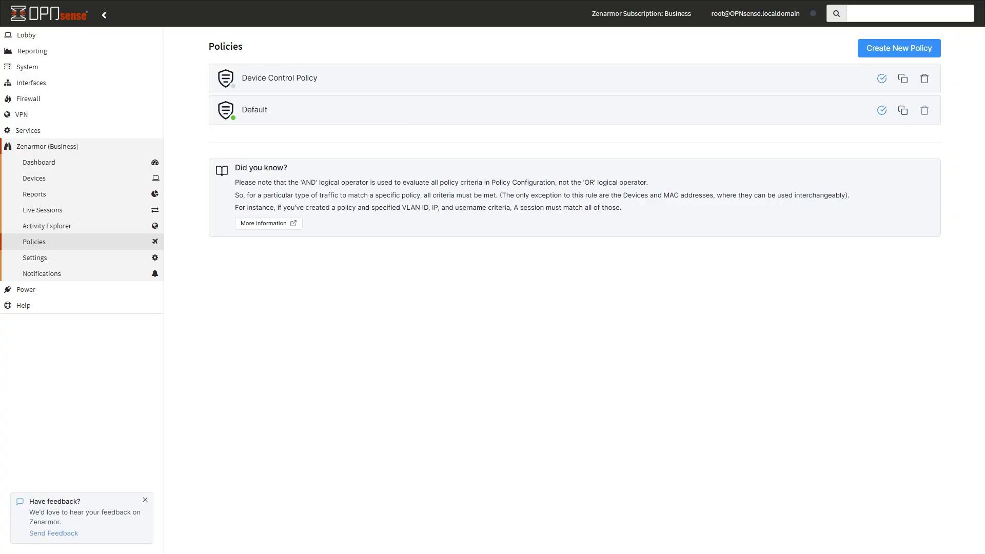
- Add the Desktops and Network device categories to the Device Control Policy
click(298, 82)
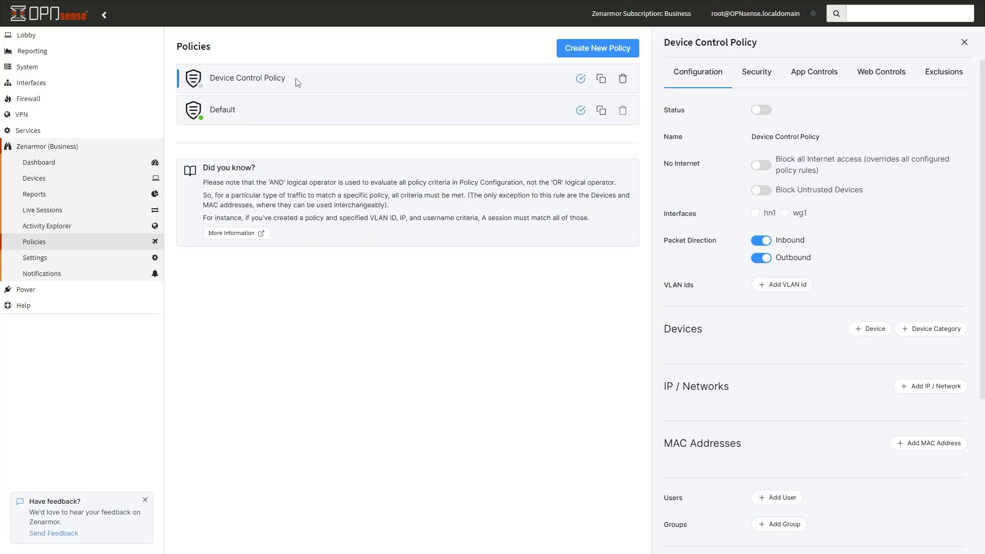
click(946, 328)
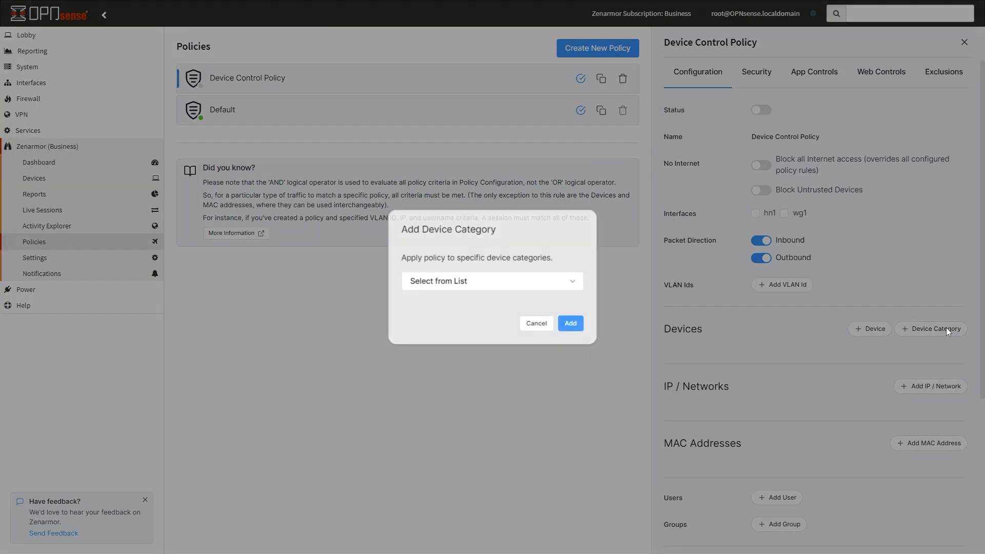
click(560, 283)
scroll(472, 417, down, 1)
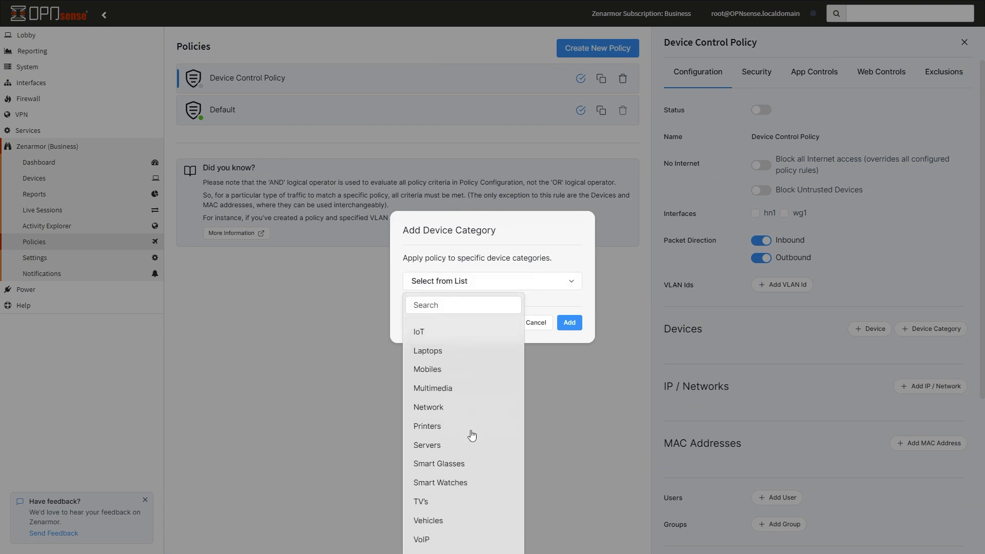
scroll(472, 435, up, 2)
click(435, 351)
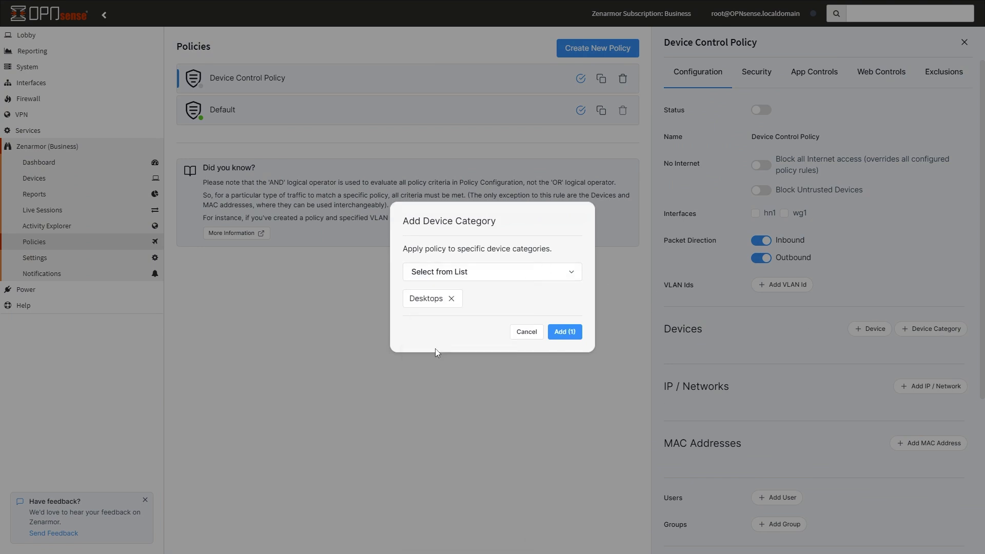
click(548, 278)
click(441, 427)
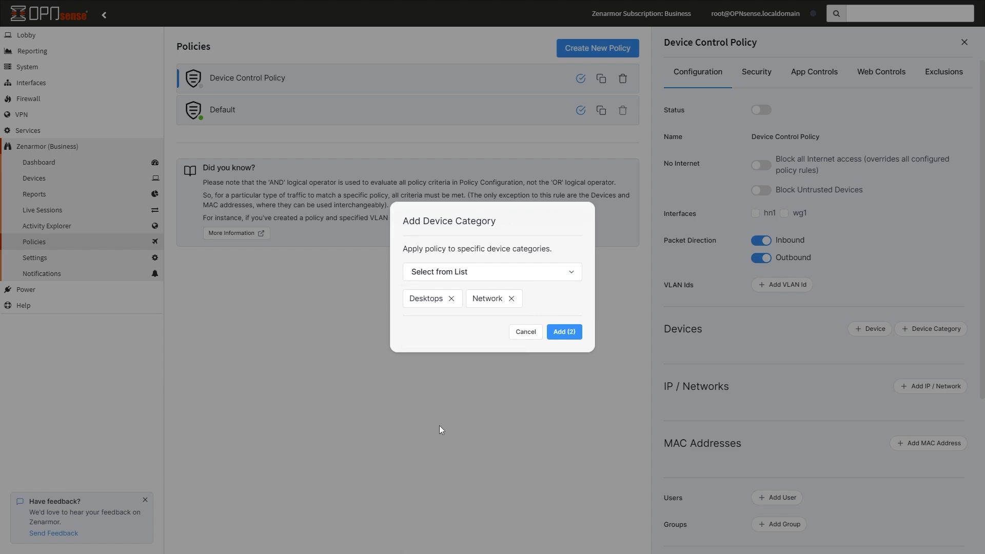
click(564, 332)
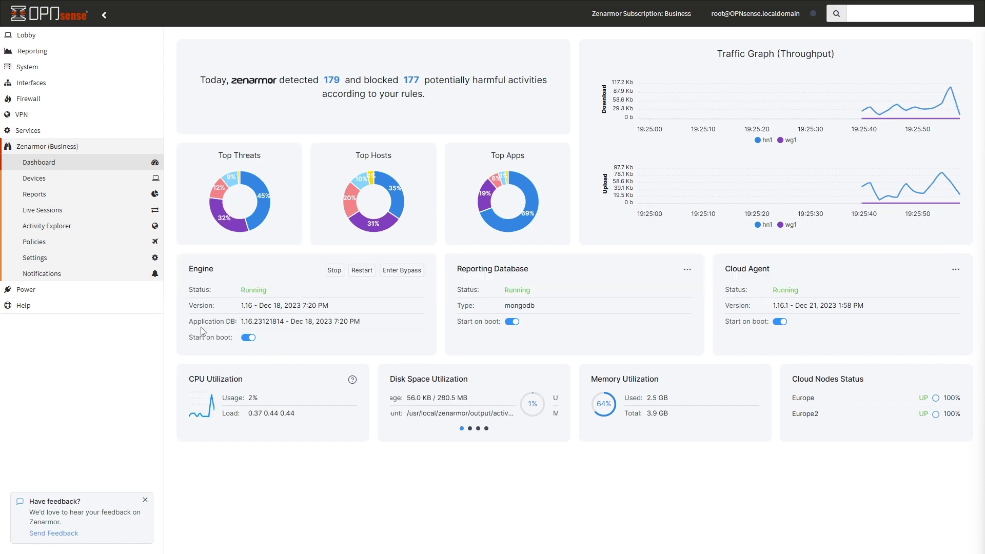
- View the High Availability and Block Notification Page settings and CA certificate download options
click(43, 258)
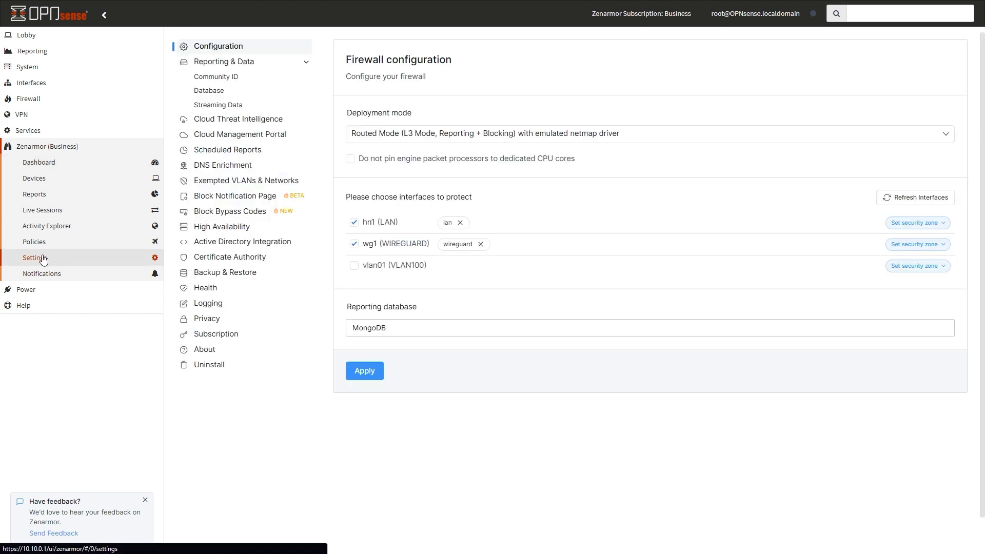
click(243, 232)
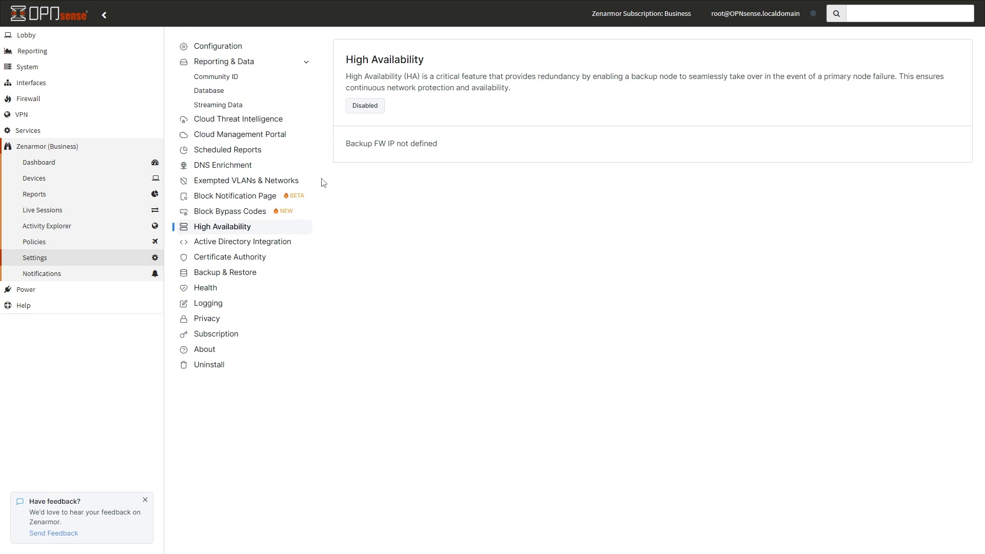
click(237, 195)
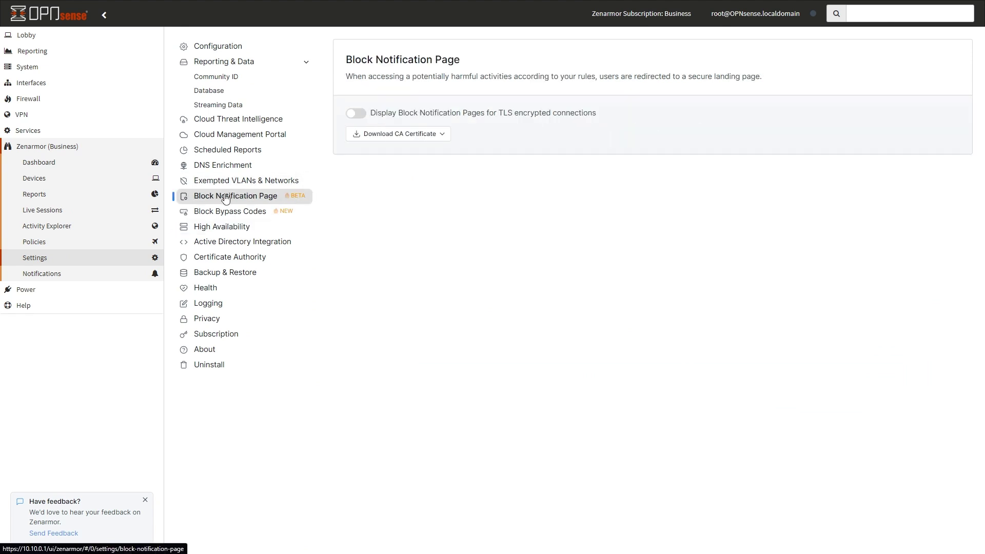
click(417, 134)
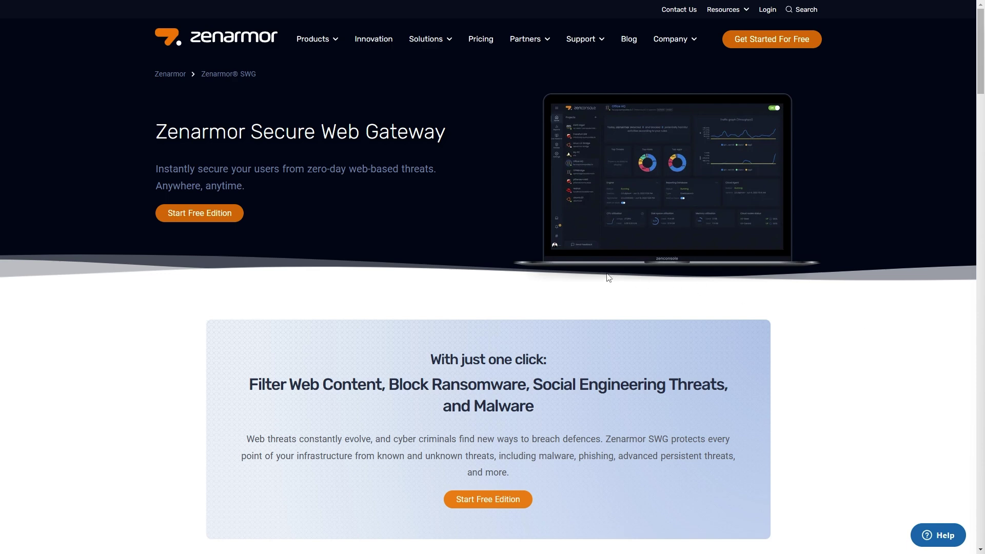
scroll(603, 278, down, 5)
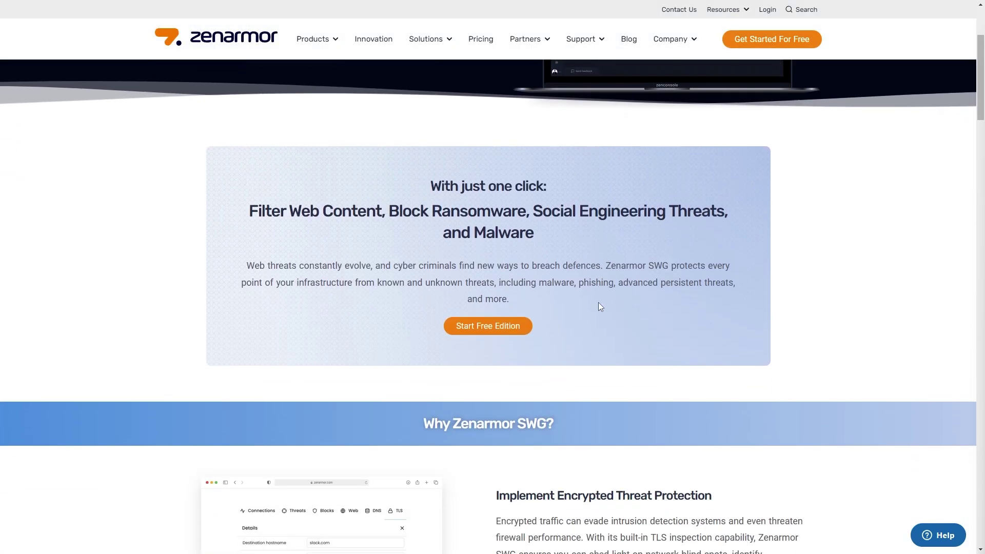
scroll(600, 306, down, 6)
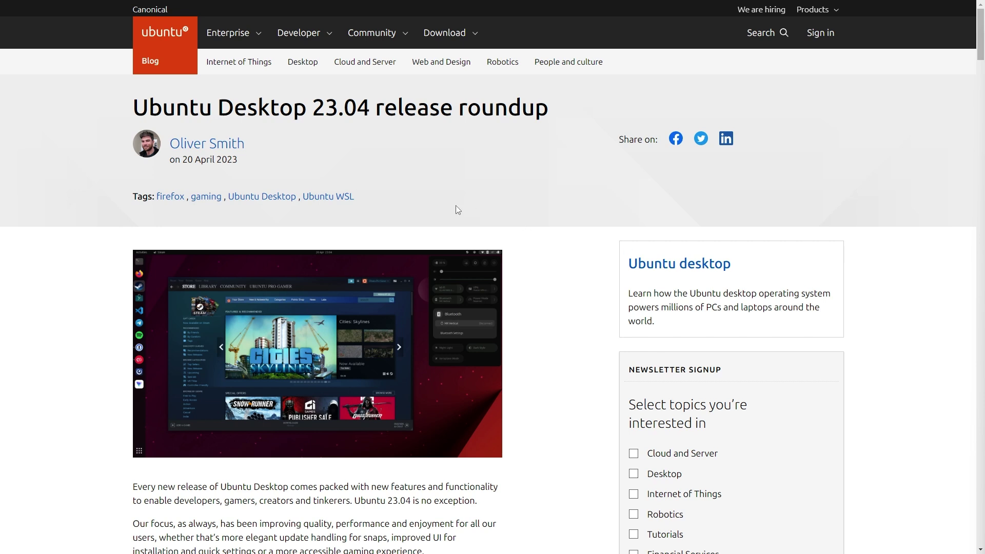
scroll(455, 207, down, 3)
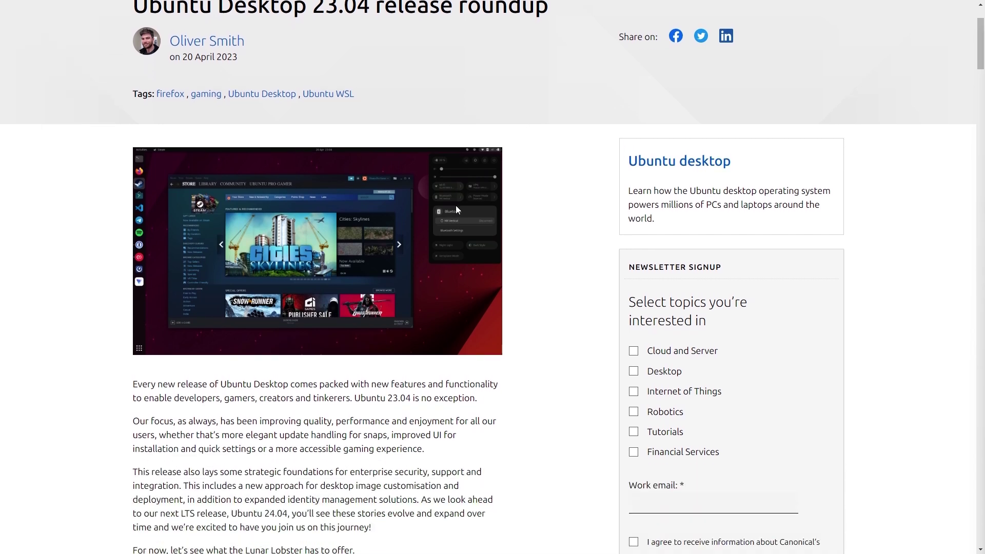
scroll(454, 205, down, 5)
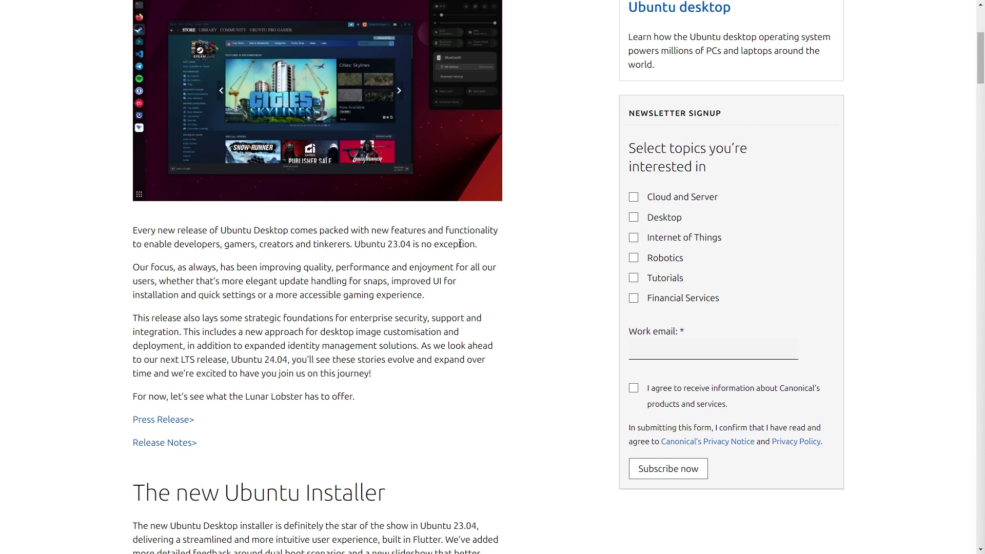
scroll(461, 279, down, 5)
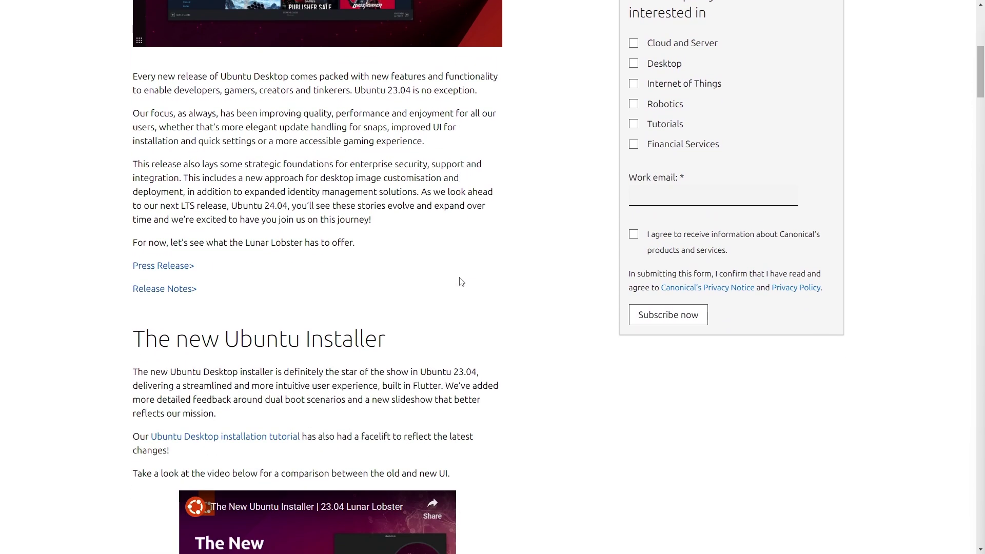
scroll(460, 281, down, 10)
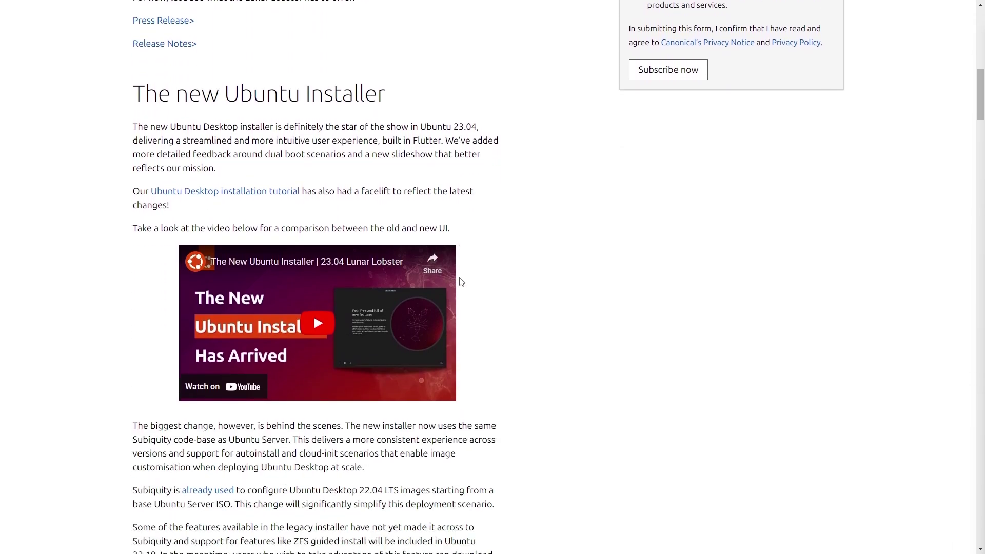
scroll(461, 281, down, 8)
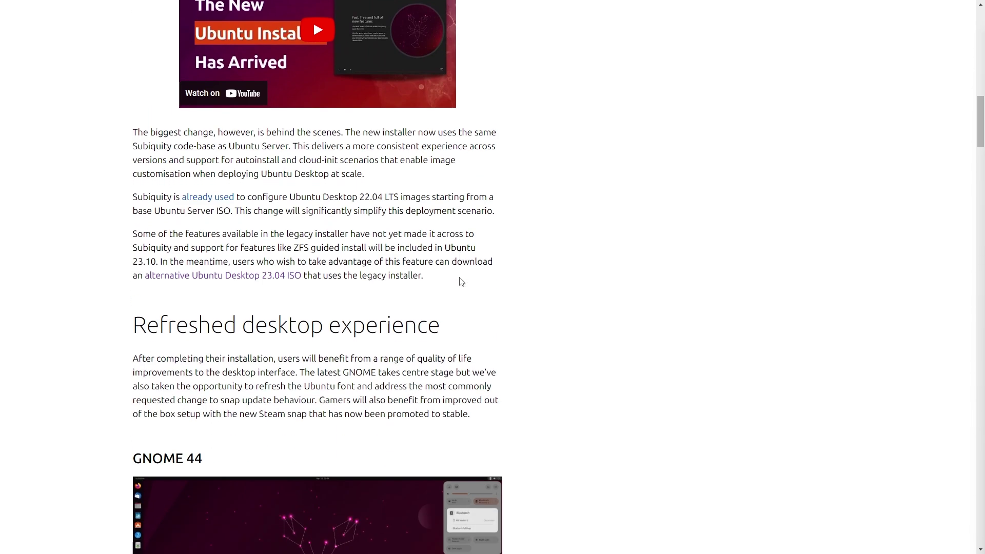
scroll(461, 281, down, 9)
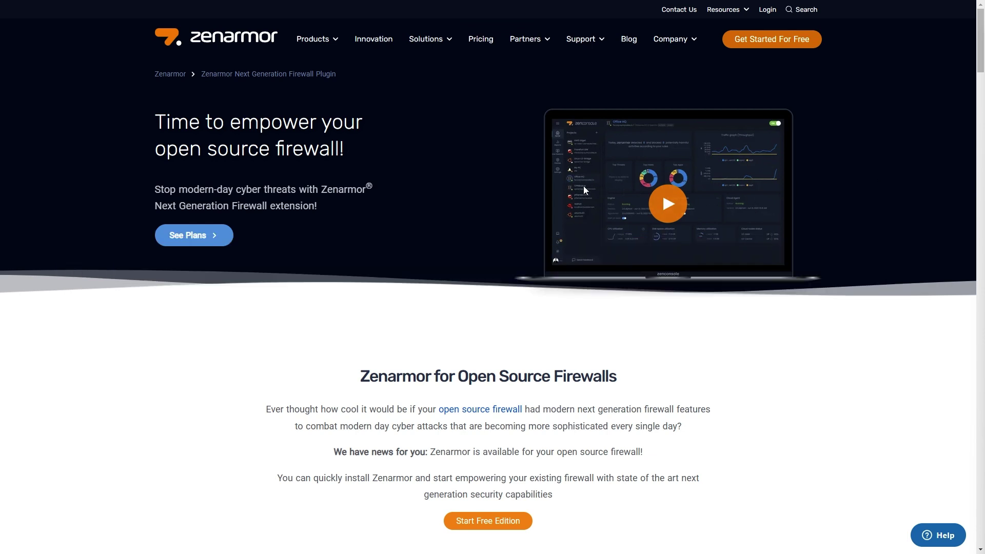
scroll(513, 267, down, 4)
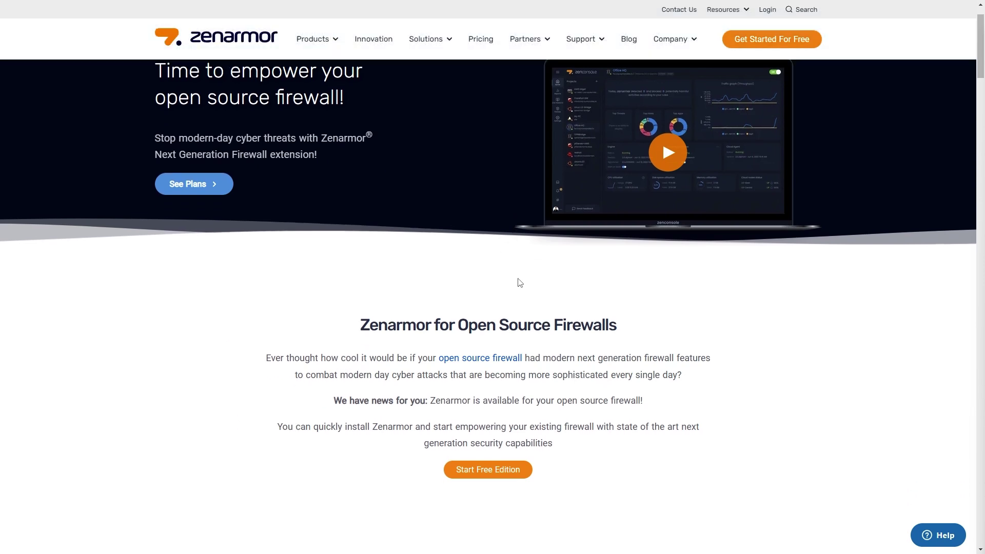
scroll(546, 325, down, 4)
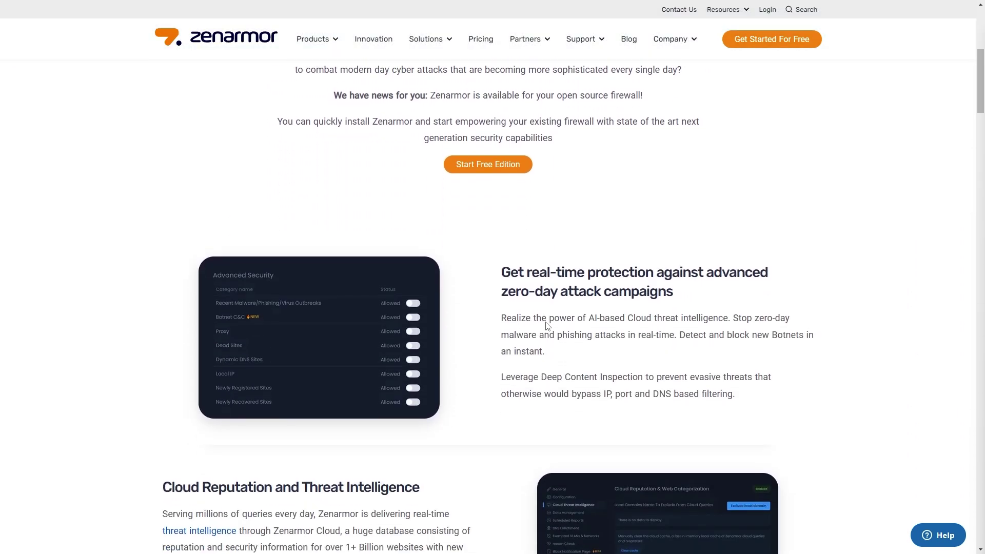